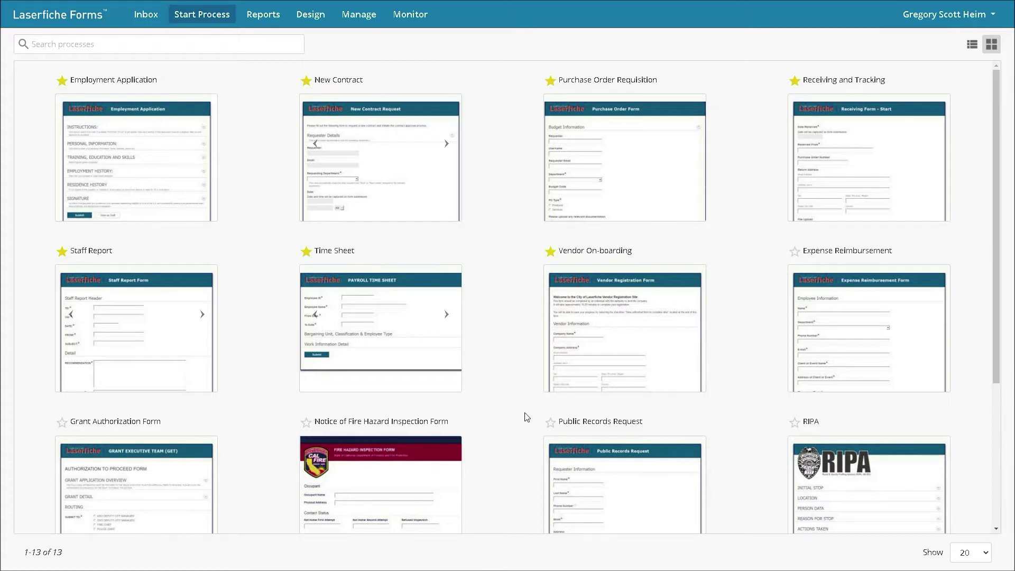
Start a Purchase Order Requisition with Department IT, Budget Code 2314, PO type Products, and submit it.
mouse_move(630, 149)
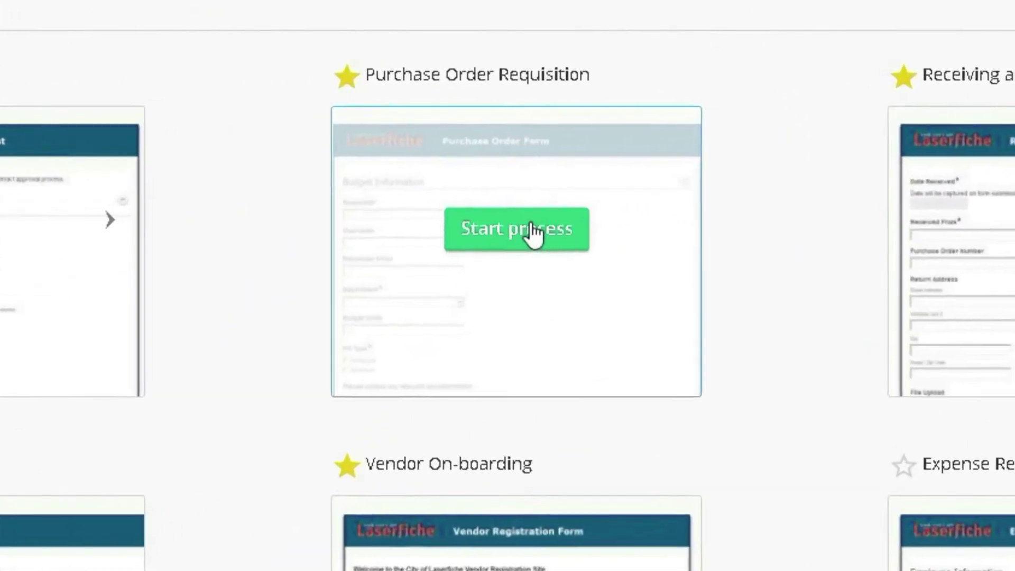
left_click(520, 244)
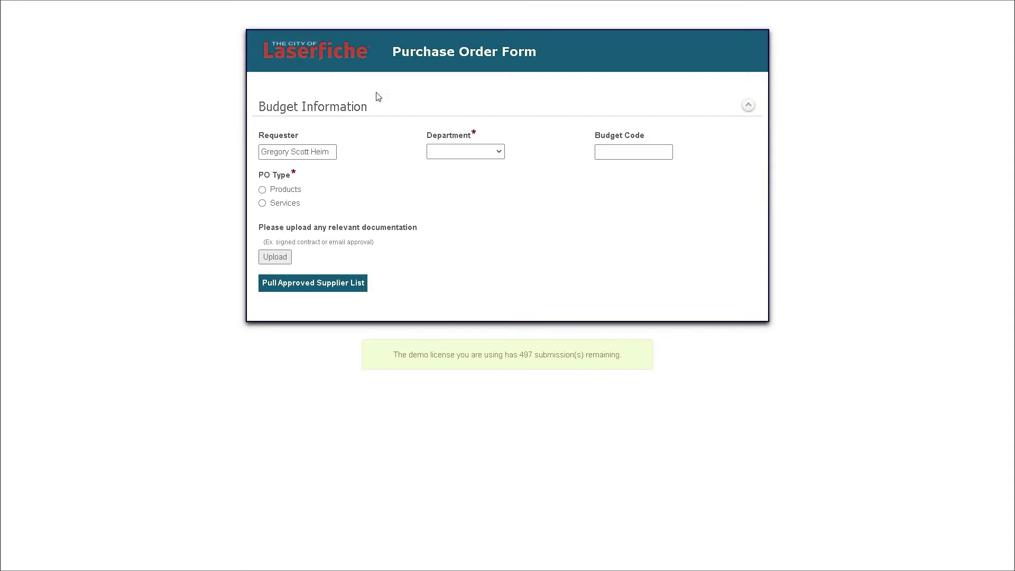
left_click(499, 153)
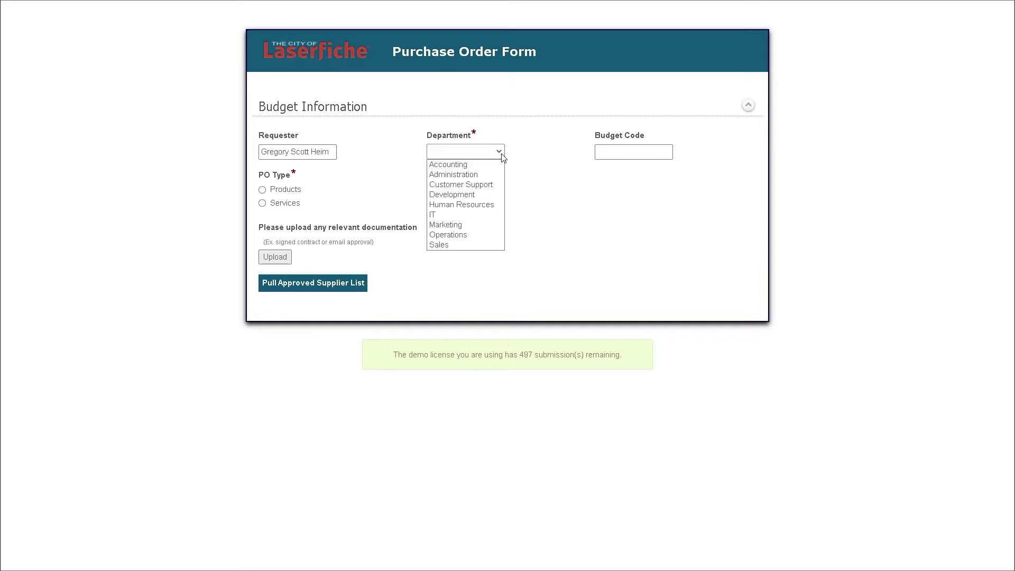
left_click(454, 215)
left_click(629, 153)
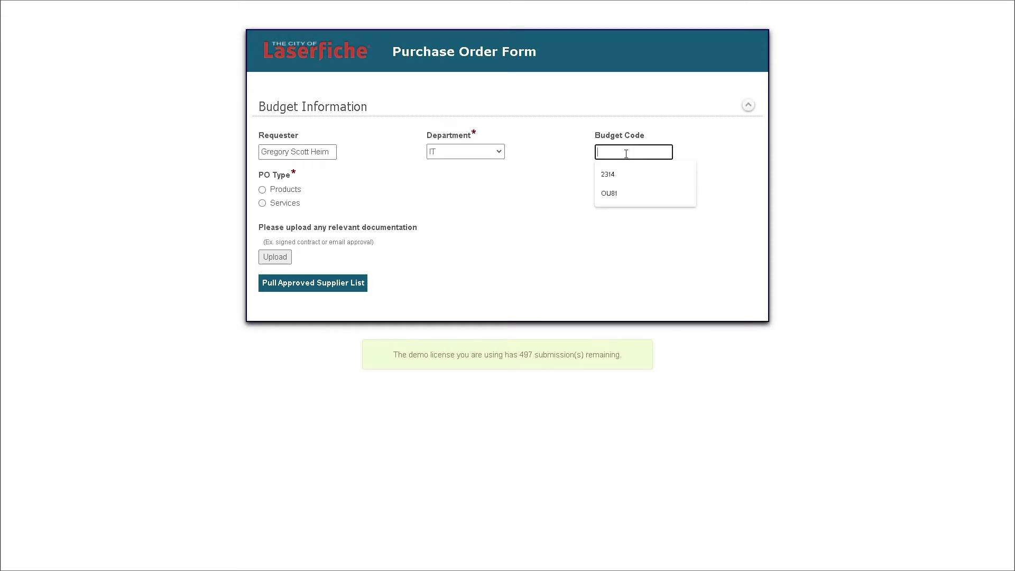
left_click(623, 170)
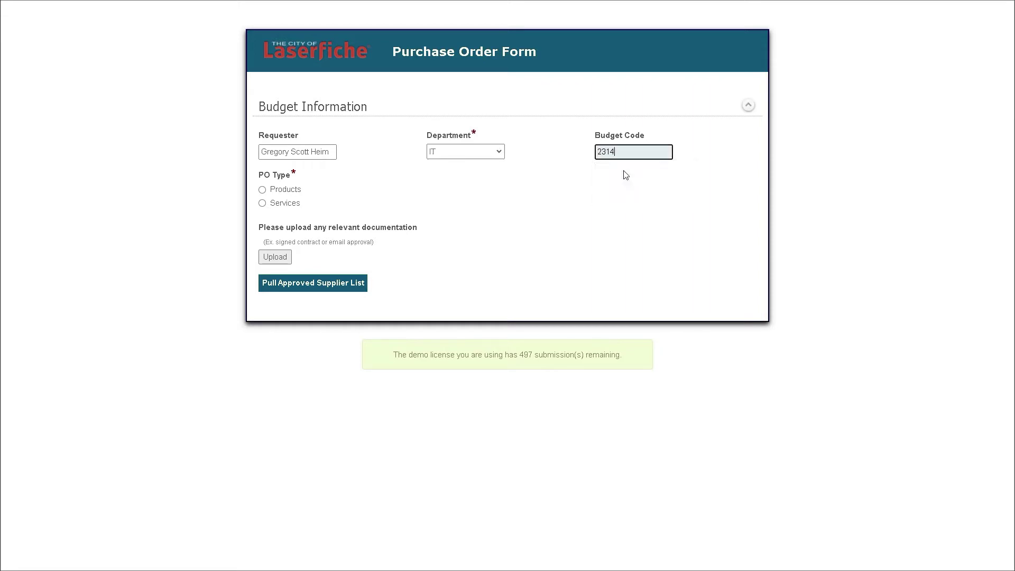
left_click(261, 190)
left_click(301, 283)
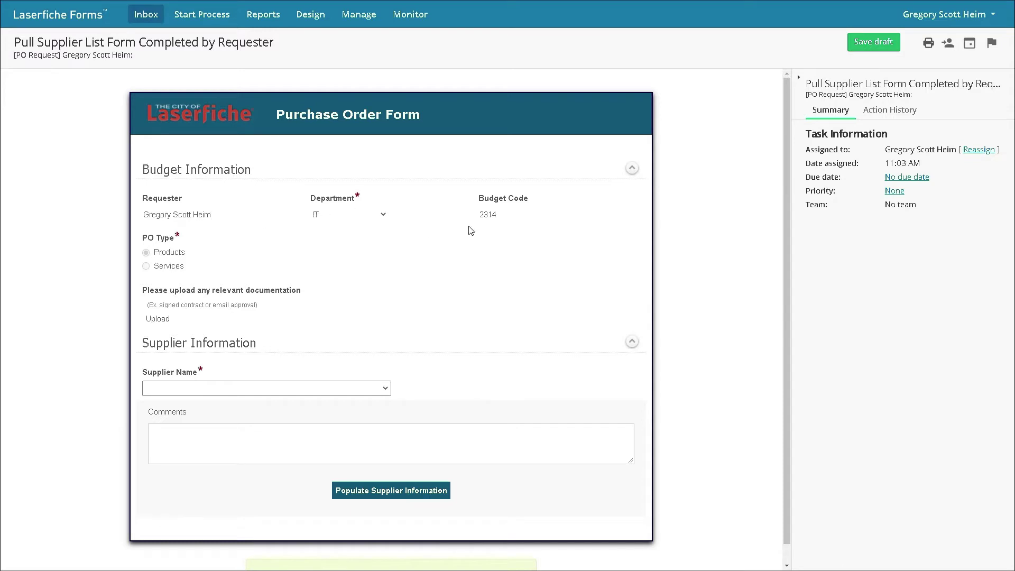
Select COMPLETE PAPERLESS SOLUTIONS as the supplier and submit to populate its information.
left_click(176, 394)
scroll(275, 296, "down", 1)
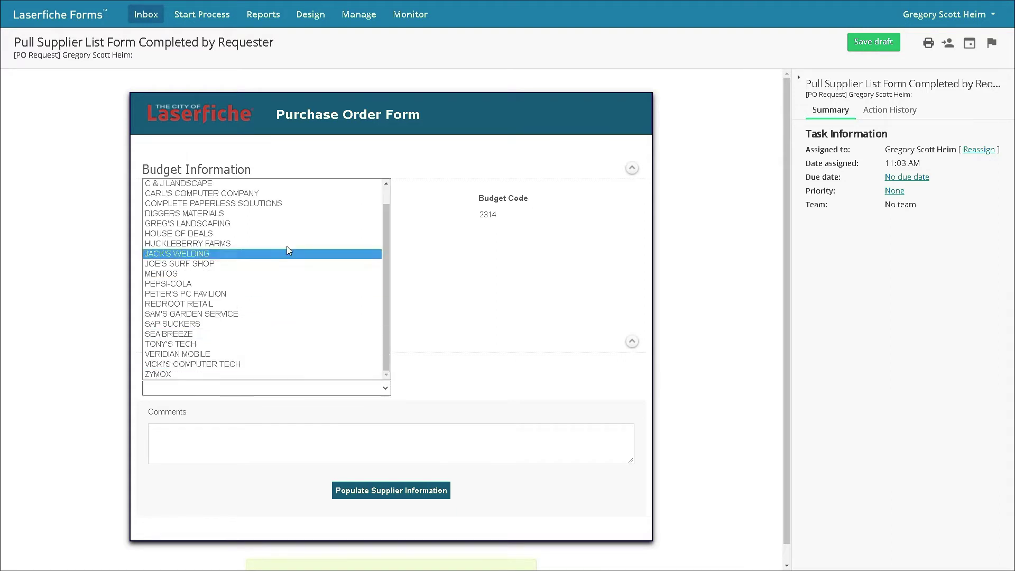
left_click(254, 205)
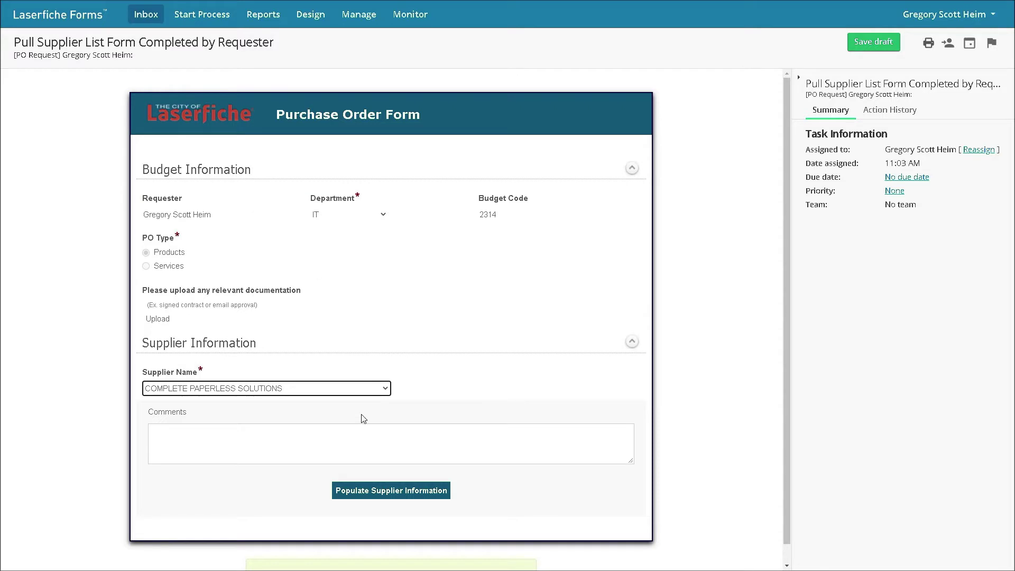
left_click(439, 500)
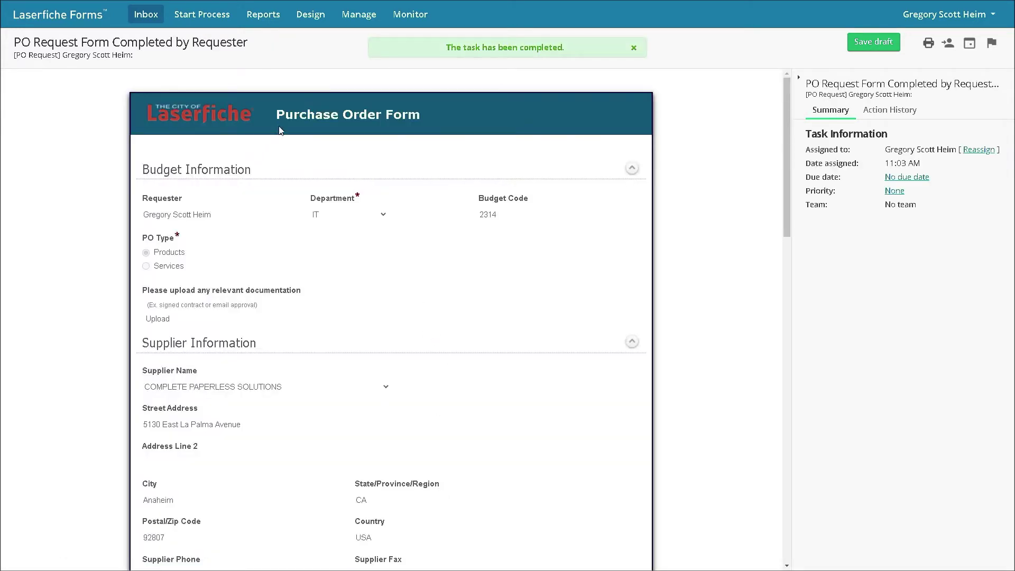
scroll(223, 365, "down", 3)
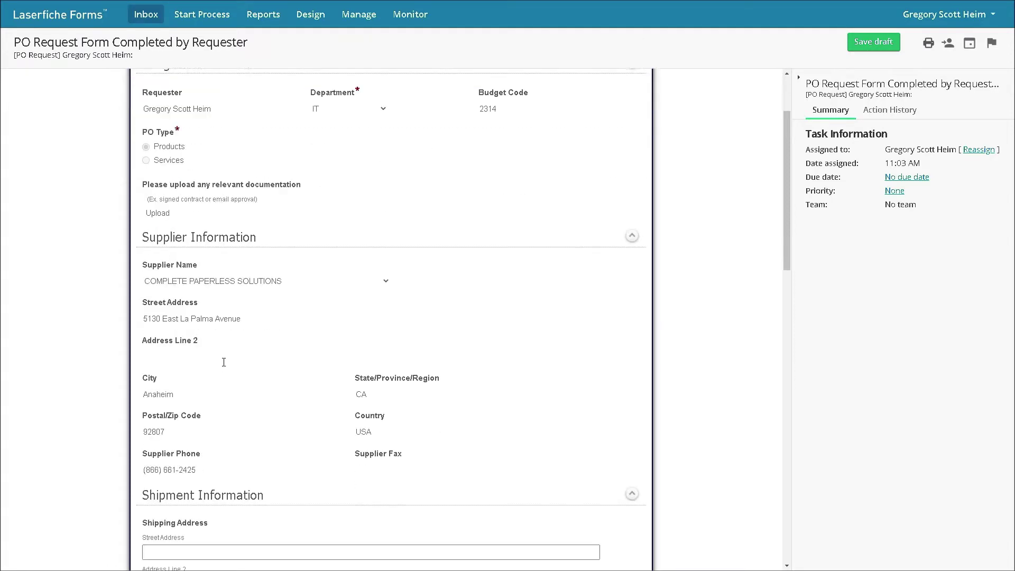
scroll(222, 374, "down", 3)
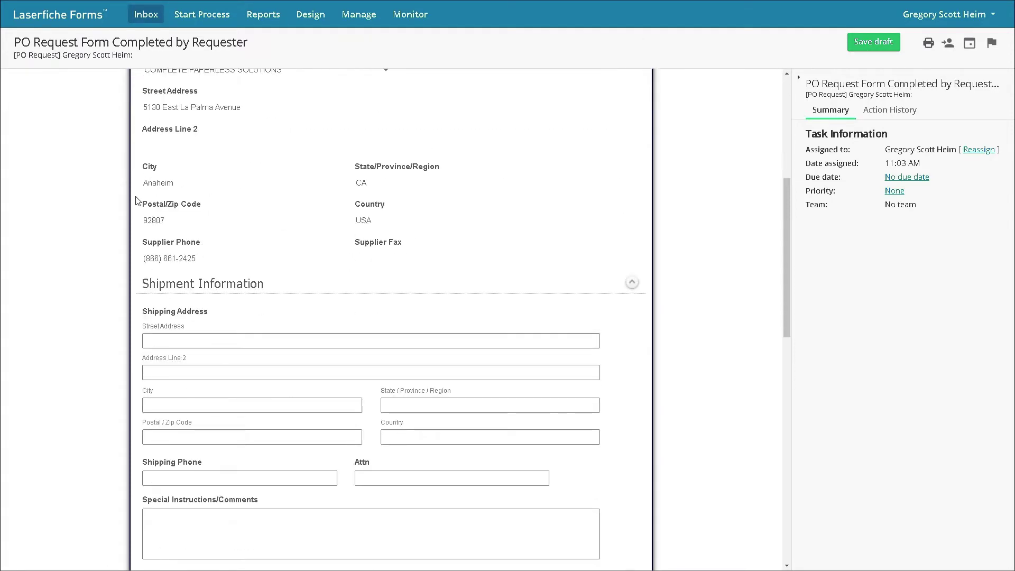
left_click(204, 339)
key("Down")
key("Return")
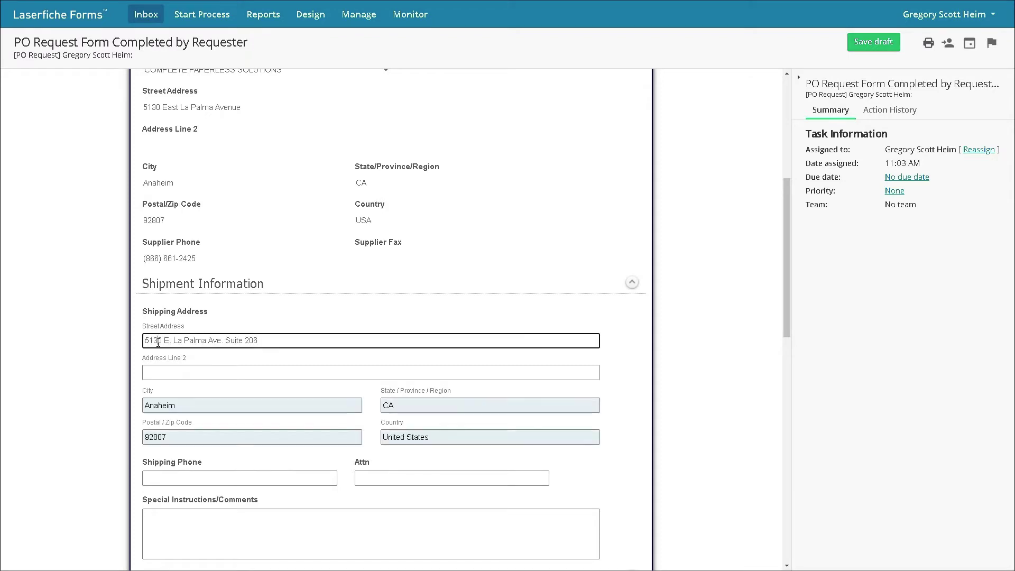
left_click(210, 532)
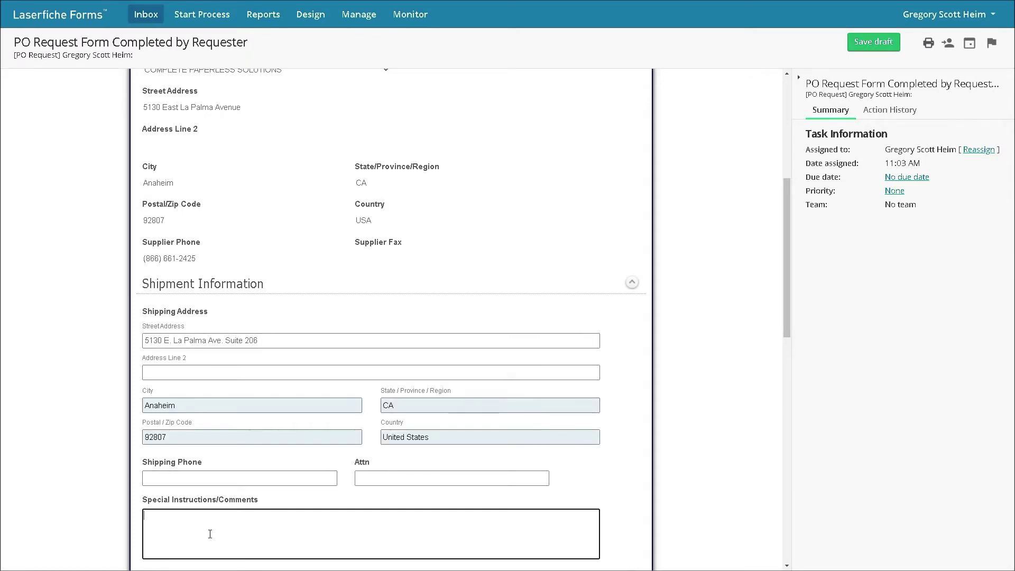
scroll(212, 538, "down", 1)
scroll(212, 537, "down", 1)
scroll(277, 471, "down", 3)
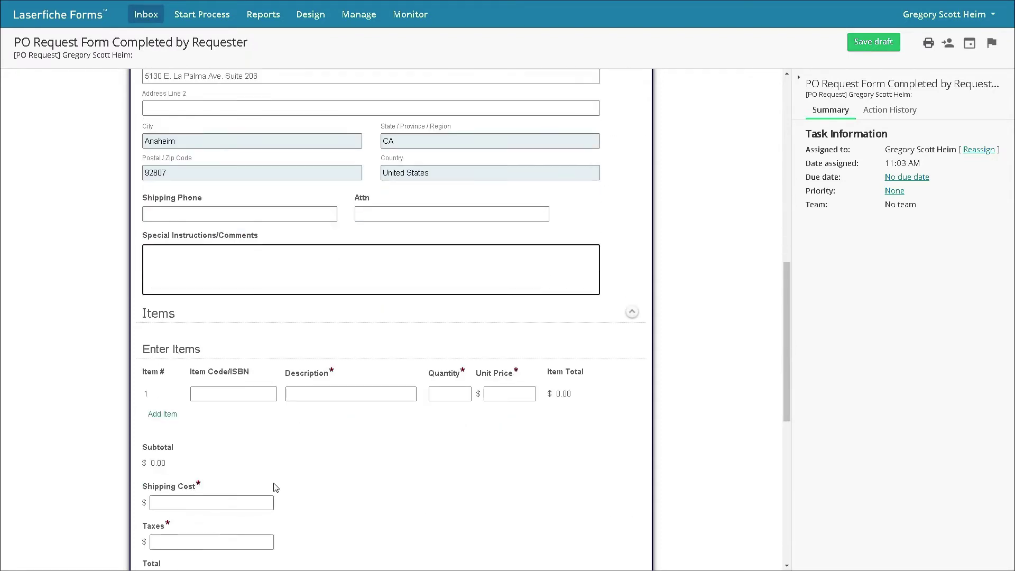
Fill the first item line: MNF05, Professional Services, quantity 1, unit price 1600.00.
left_click(250, 400)
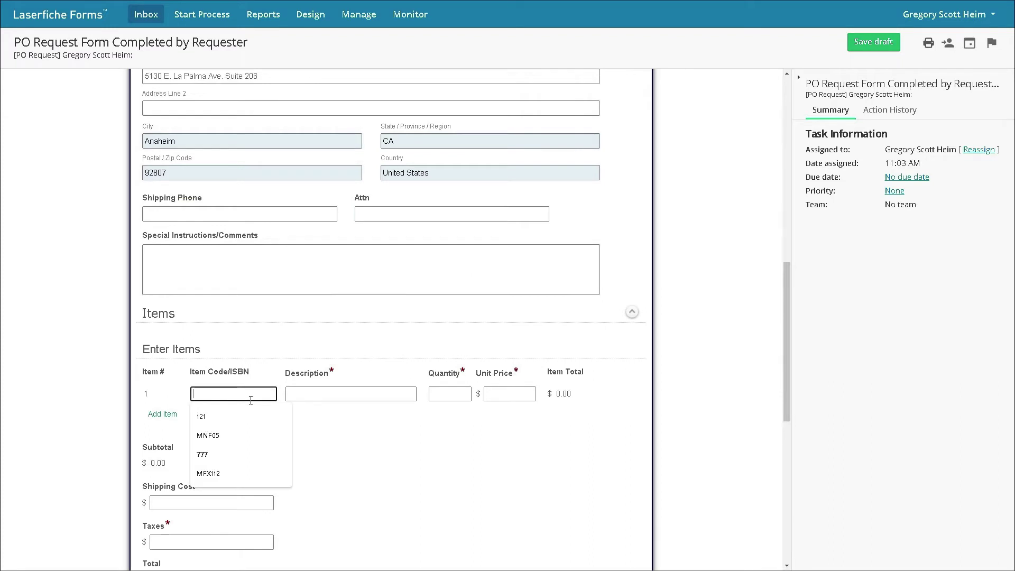
left_click(230, 433)
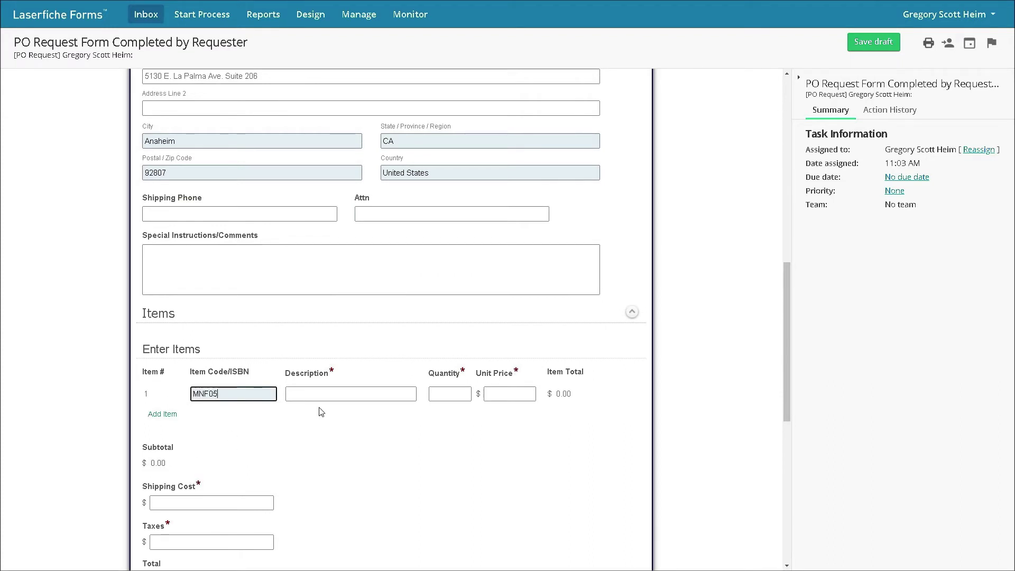
left_click(318, 393)
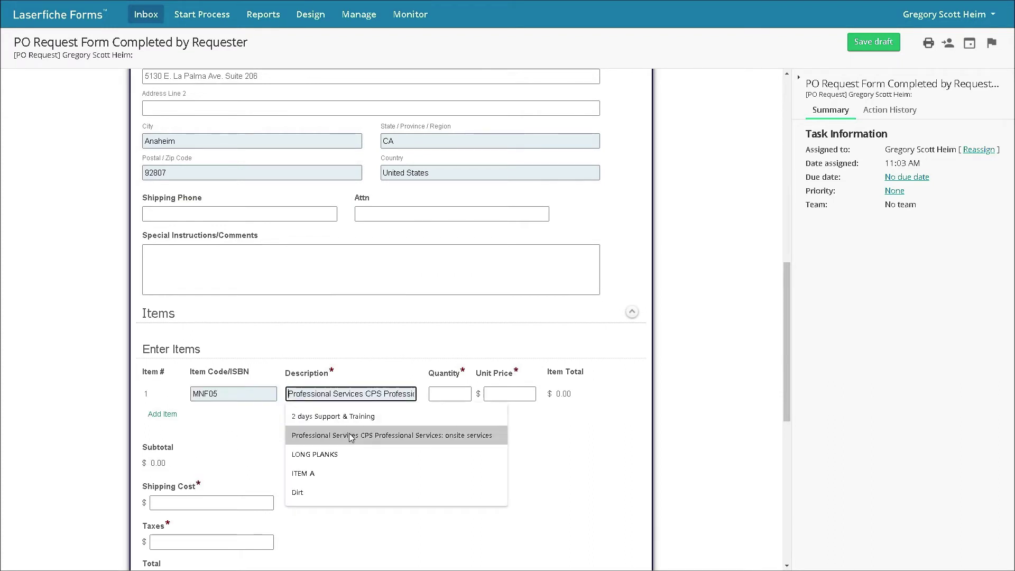
left_click(350, 437)
left_click(465, 395)
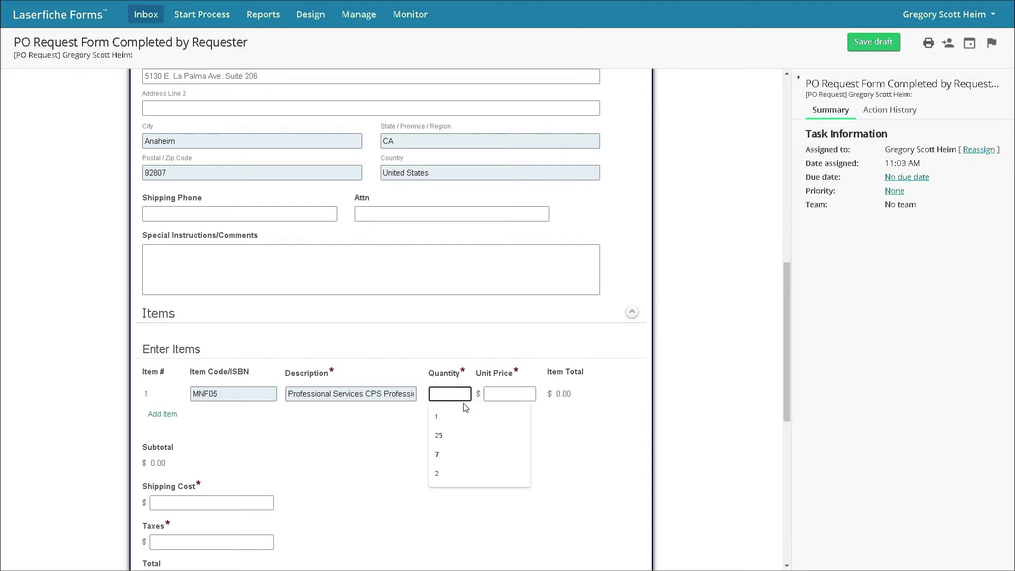
left_click(458, 420)
left_click(502, 394)
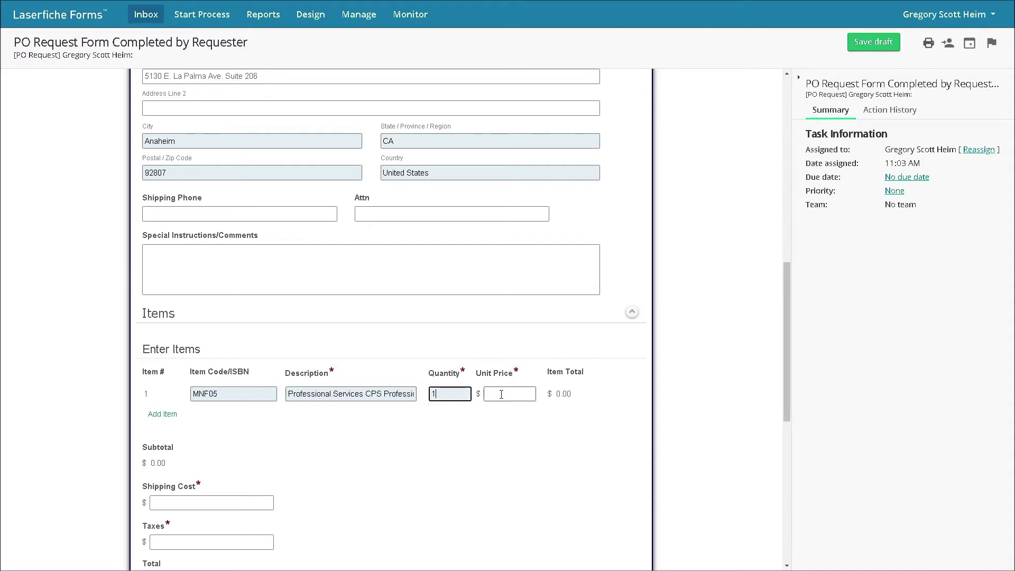
left_click(505, 454)
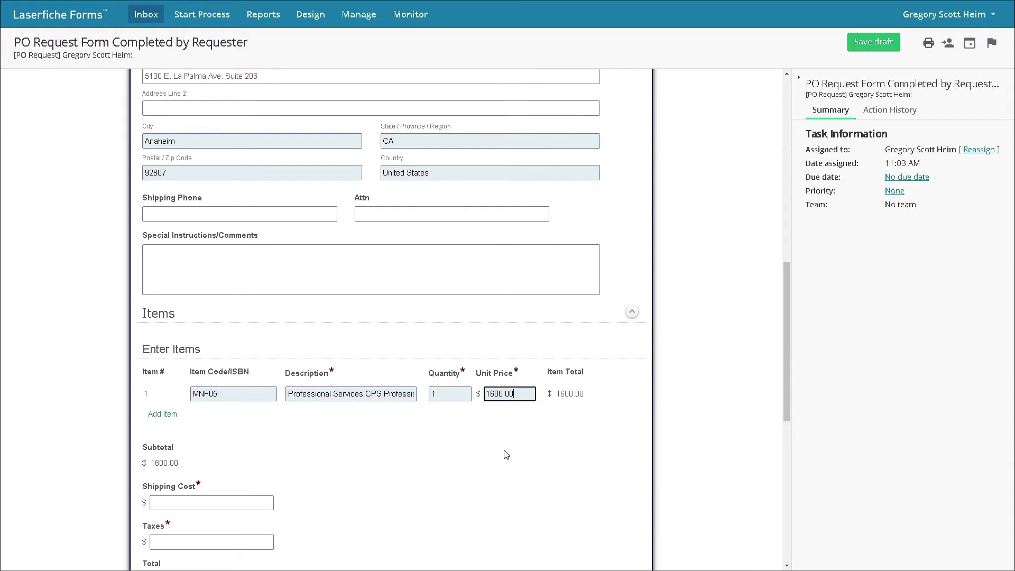
Add a second item line: MNG03A, 1 day off, quantity 10, unit price 6.87.
left_click(163, 414)
left_click(214, 416)
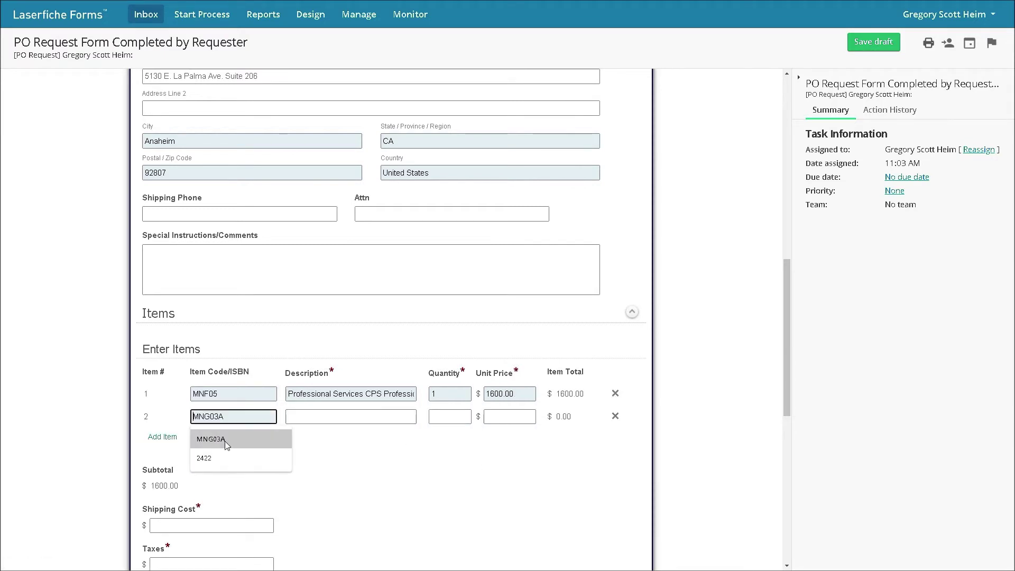
left_click(224, 441)
left_click(325, 416)
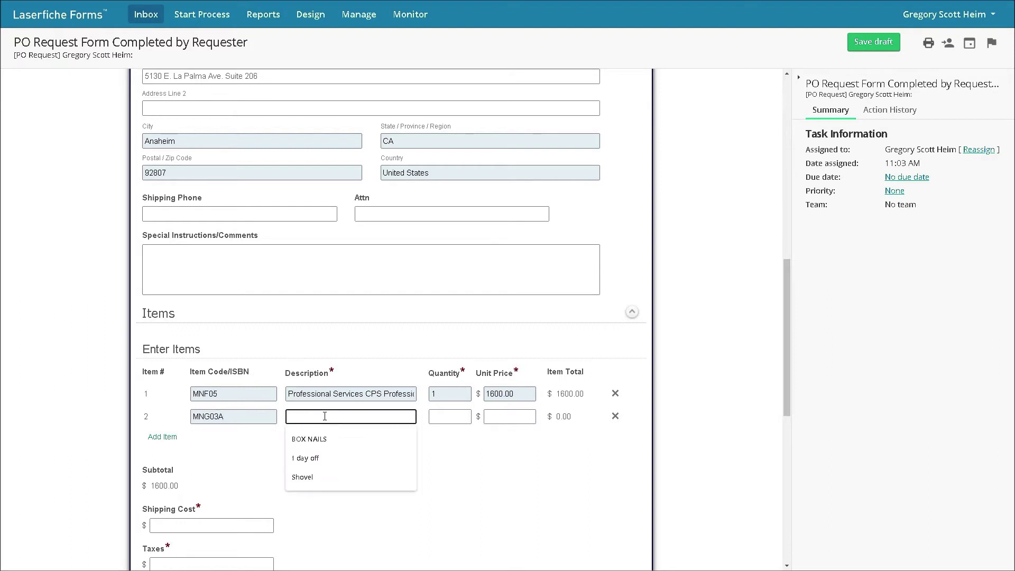
left_click(324, 458)
left_click(437, 418)
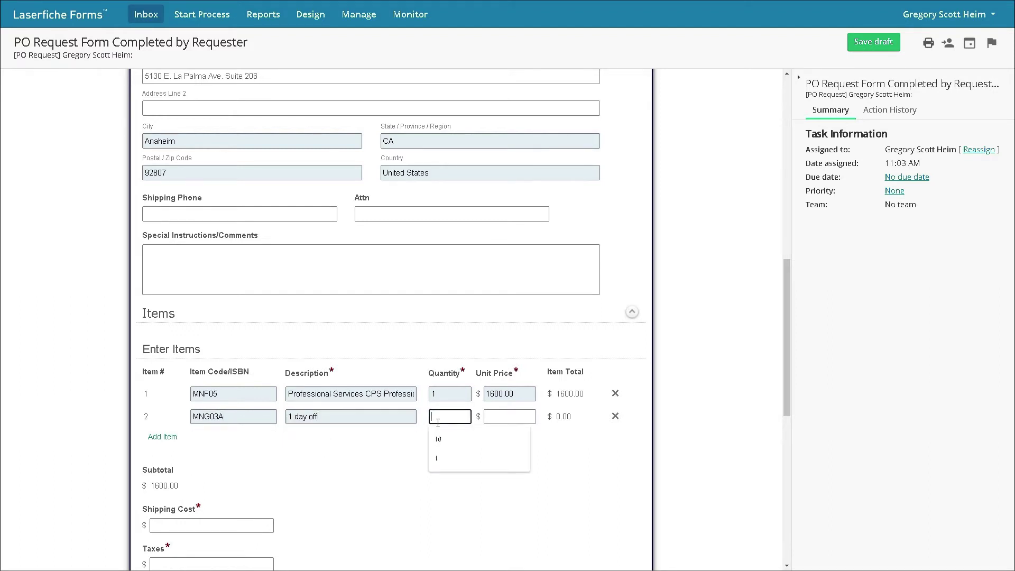
left_click(439, 438)
left_click(505, 417)
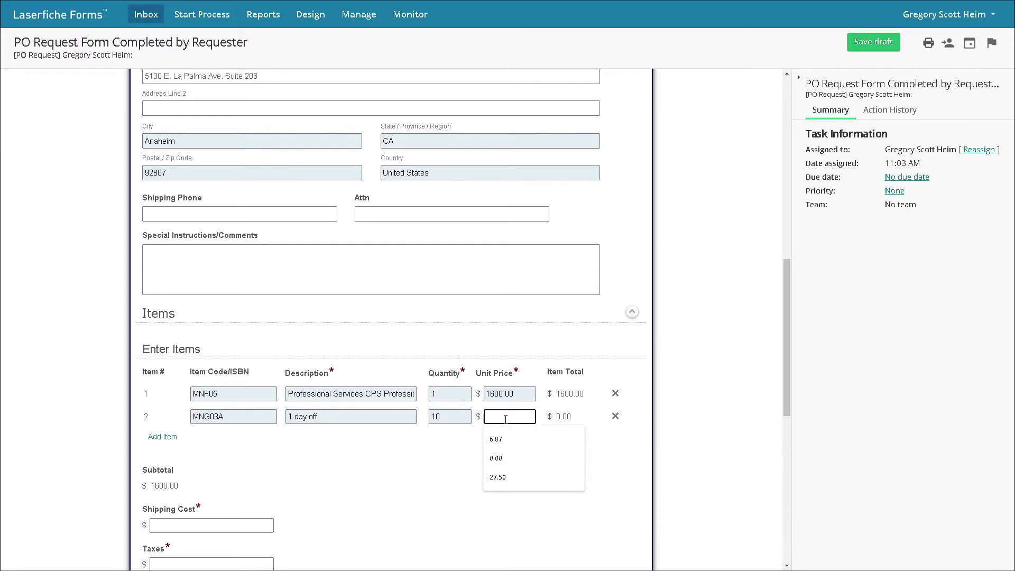
left_click(506, 439)
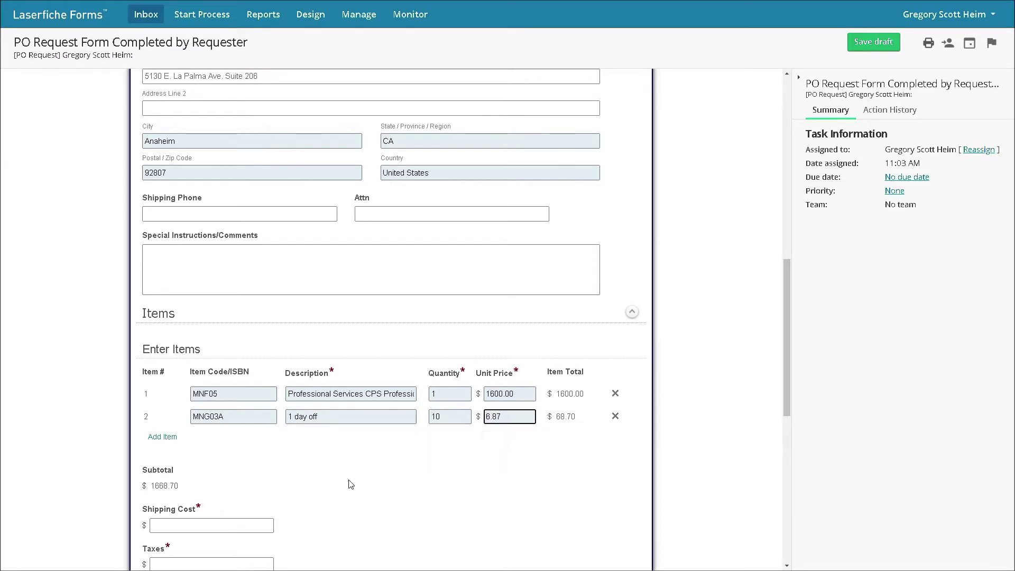
Set the shipping cost to 24.00 and taxes to 28.31.
left_click(256, 525)
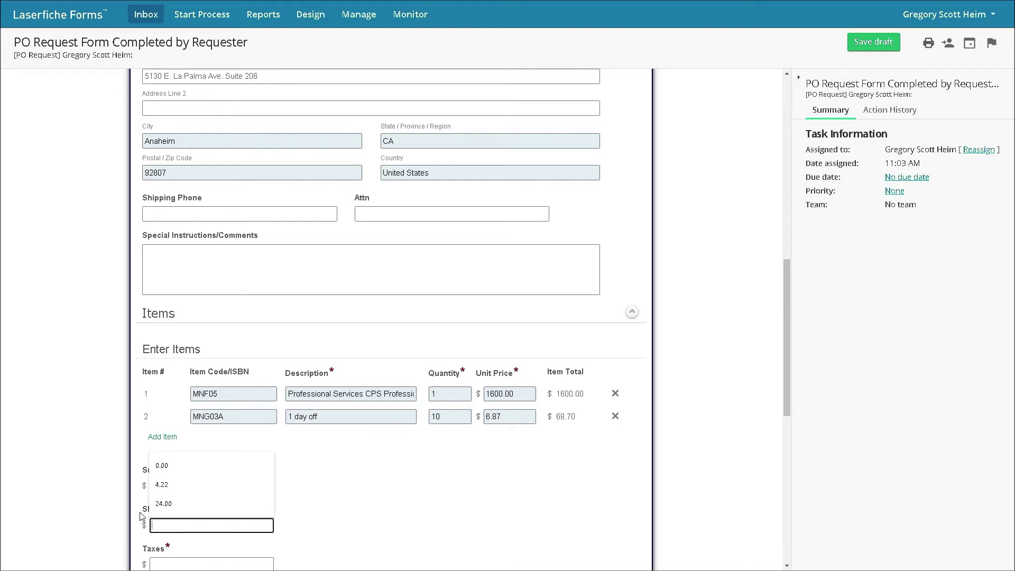
left_click(183, 503)
left_click(178, 562)
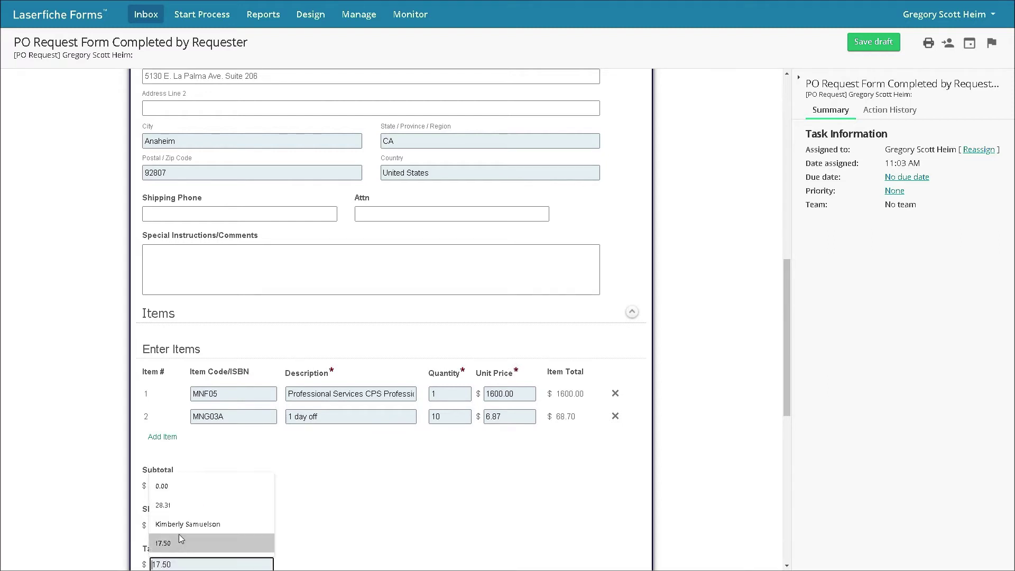
left_click(179, 504)
Set the payment method to Credit Card and payment terms to Net 30.
scroll(406, 496, "down", 3)
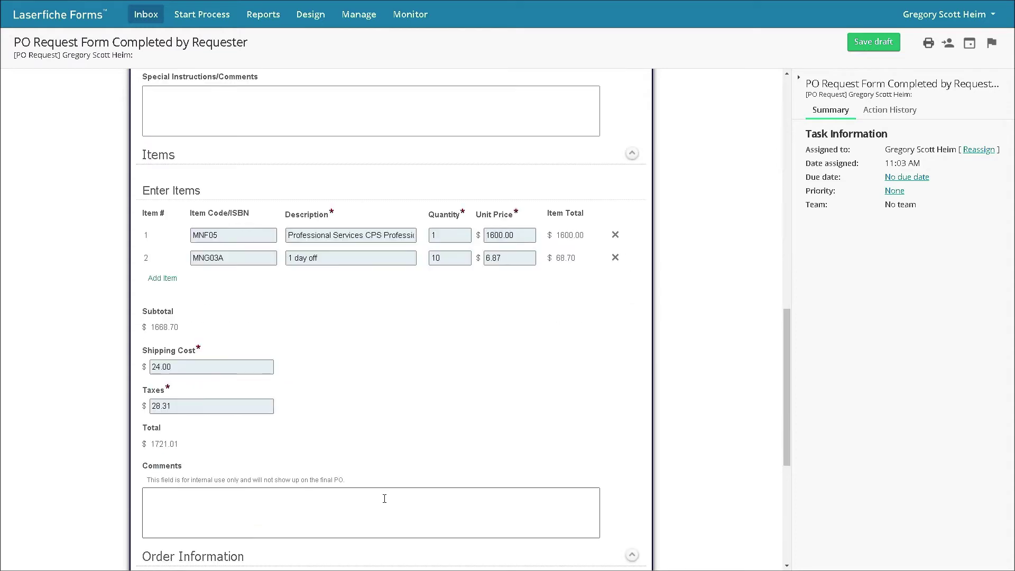
left_click(227, 497)
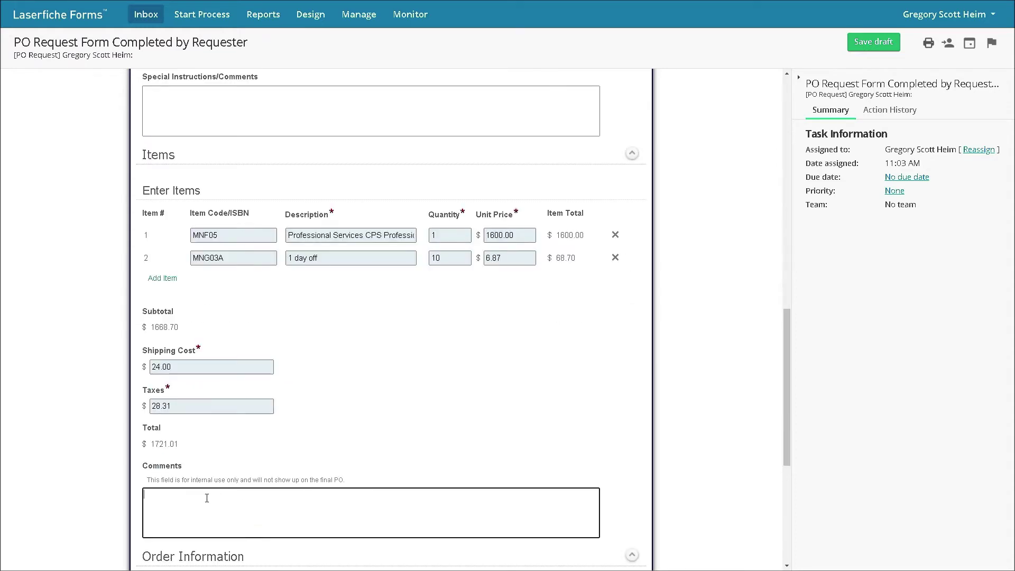
scroll(208, 497, "down", 4)
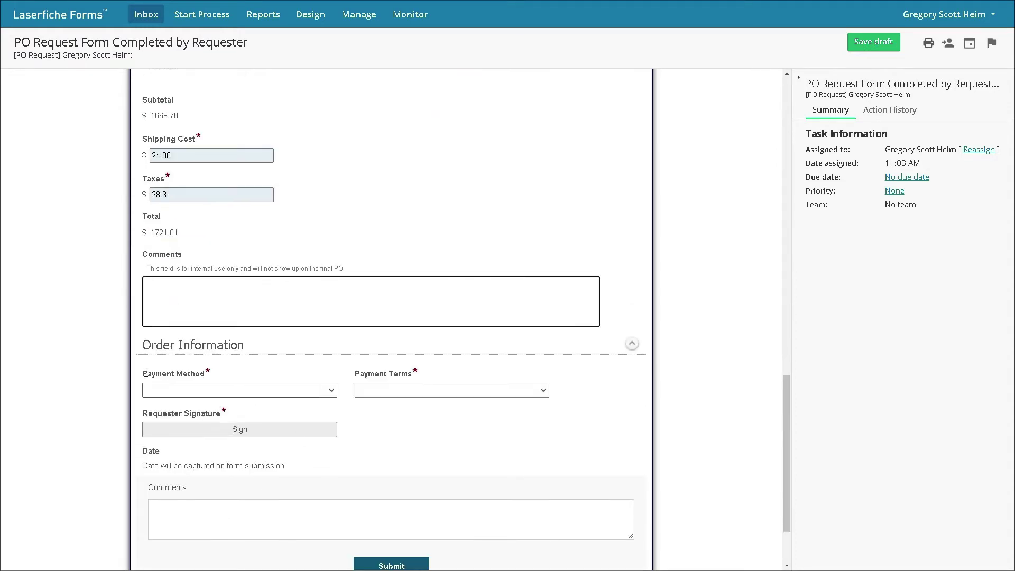
left_click(327, 395)
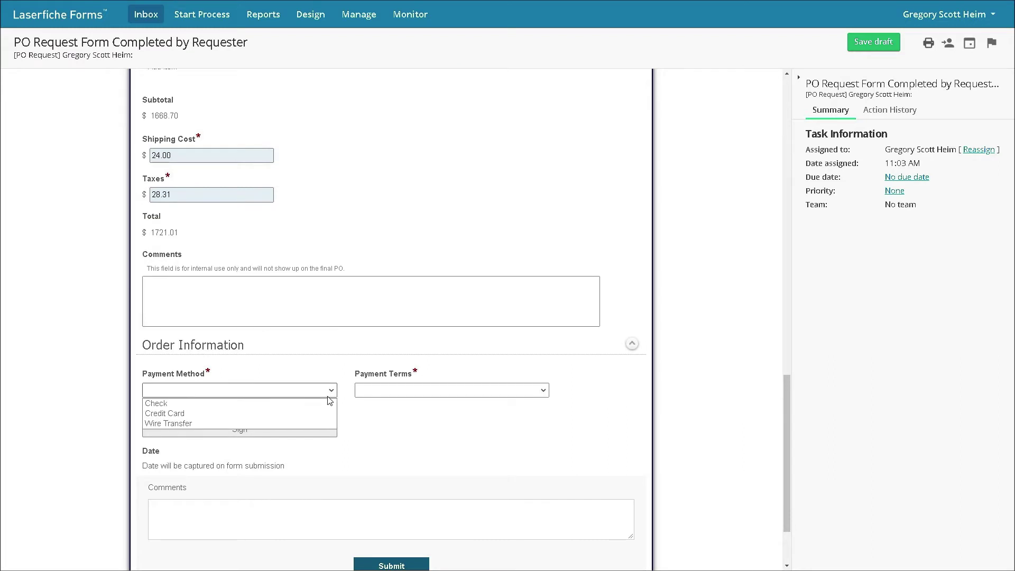
left_click(185, 414)
left_click(444, 394)
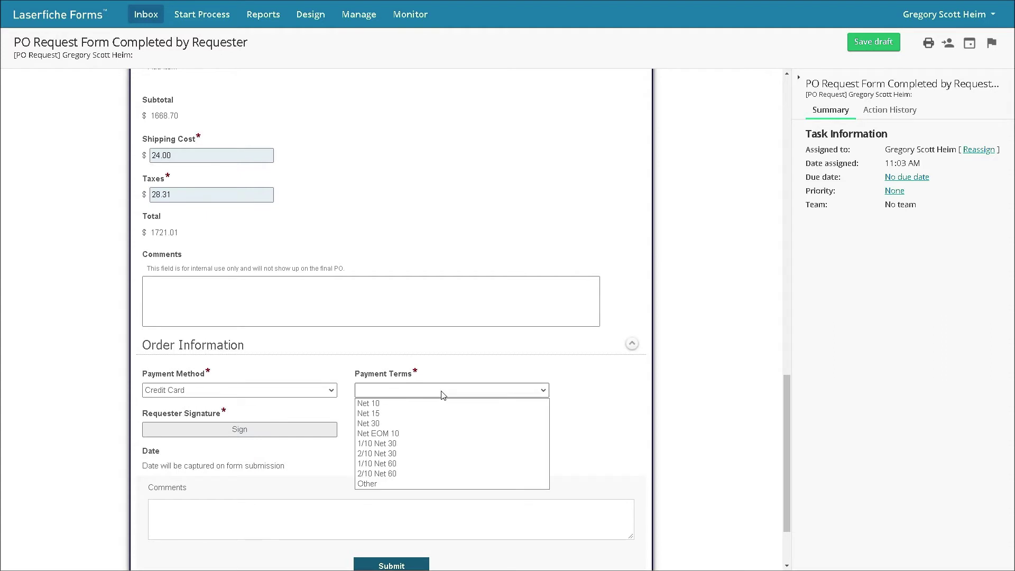
left_click(391, 426)
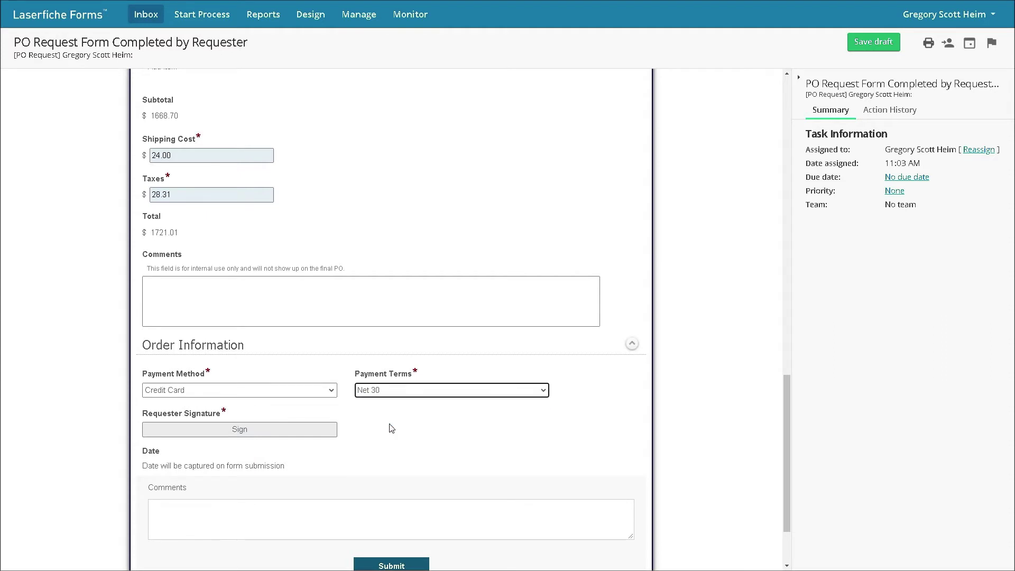
Add the requester signature, comment 'Here are my comments', and submit the PO request.
left_click(243, 427)
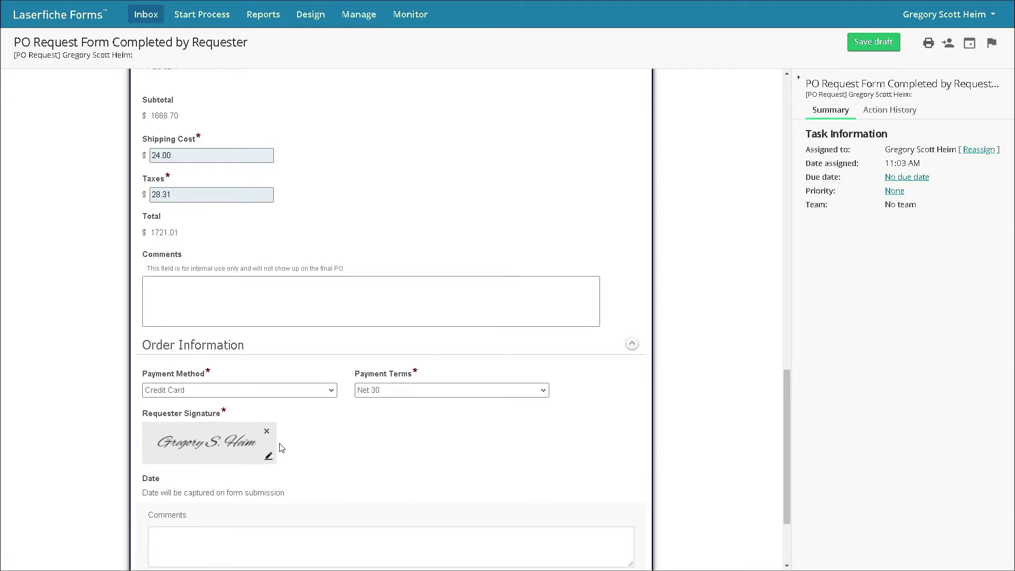
scroll(353, 478, "down", 3)
left_click(336, 428)
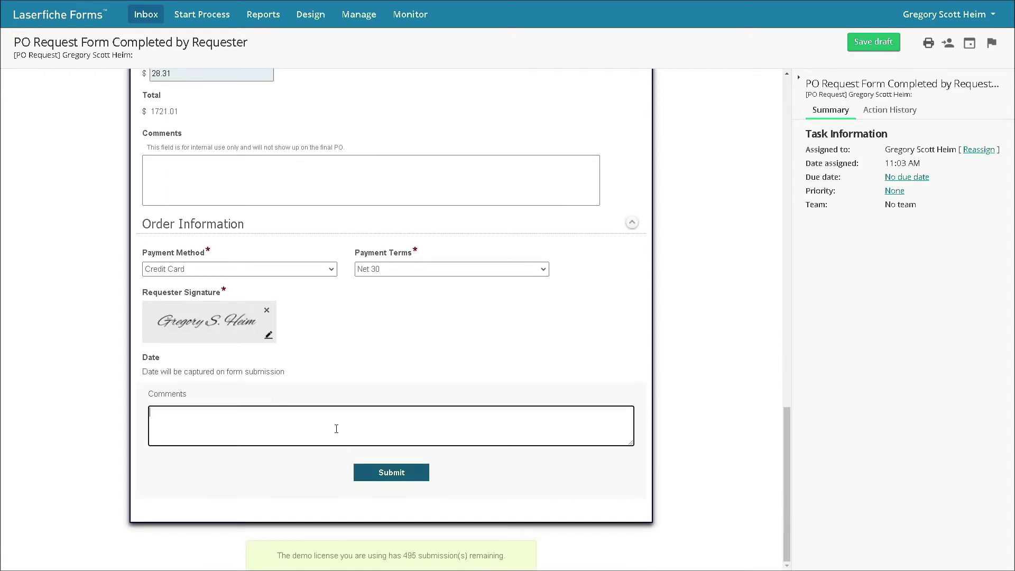
type("Here are my comments")
left_click(381, 472)
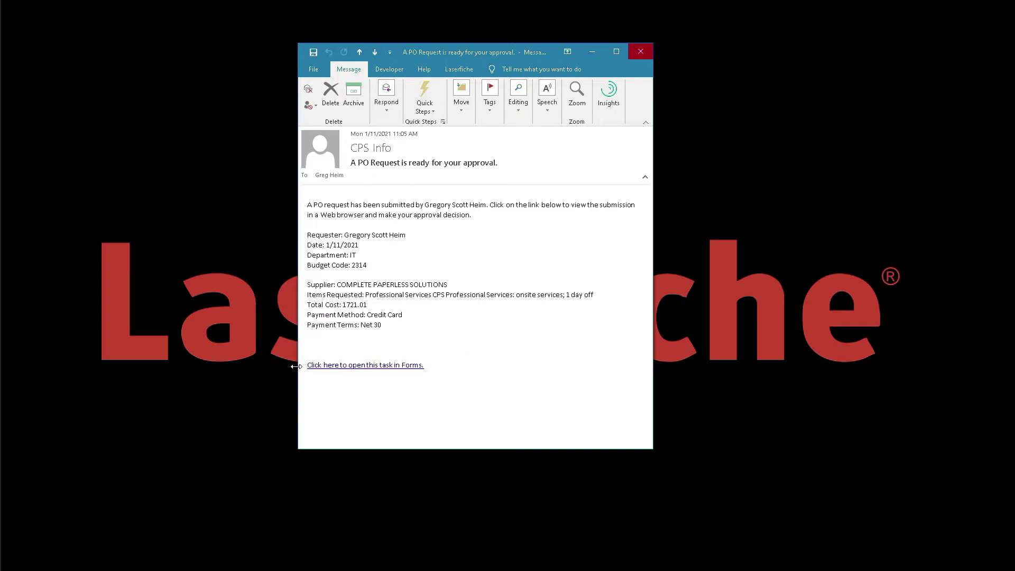
Follow the approval email's link to open the purchasing review task in Forms.
left_click(393, 370)
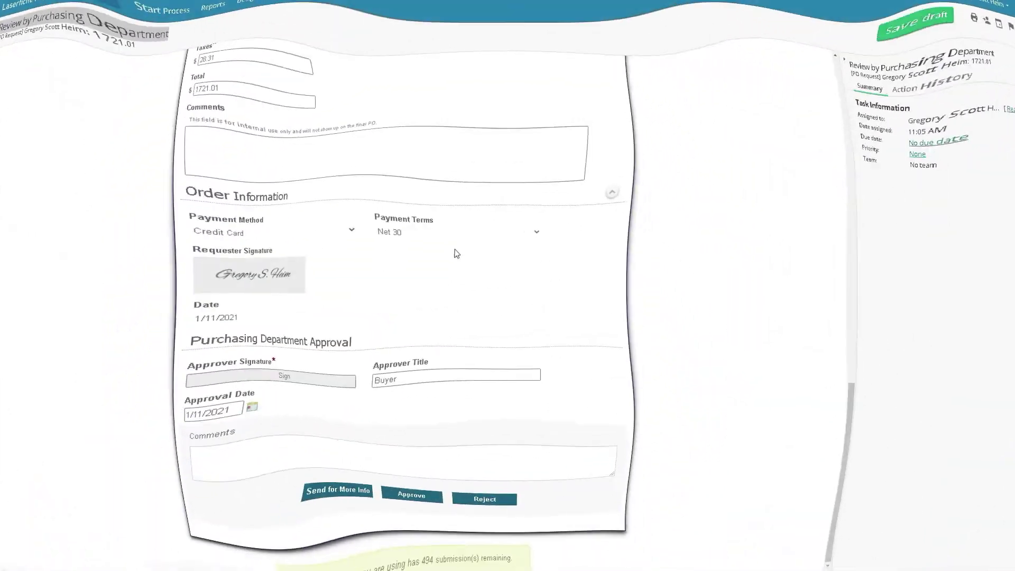
Sign as Buyer and approve the PO request for the purchasing department.
double_click(408, 374)
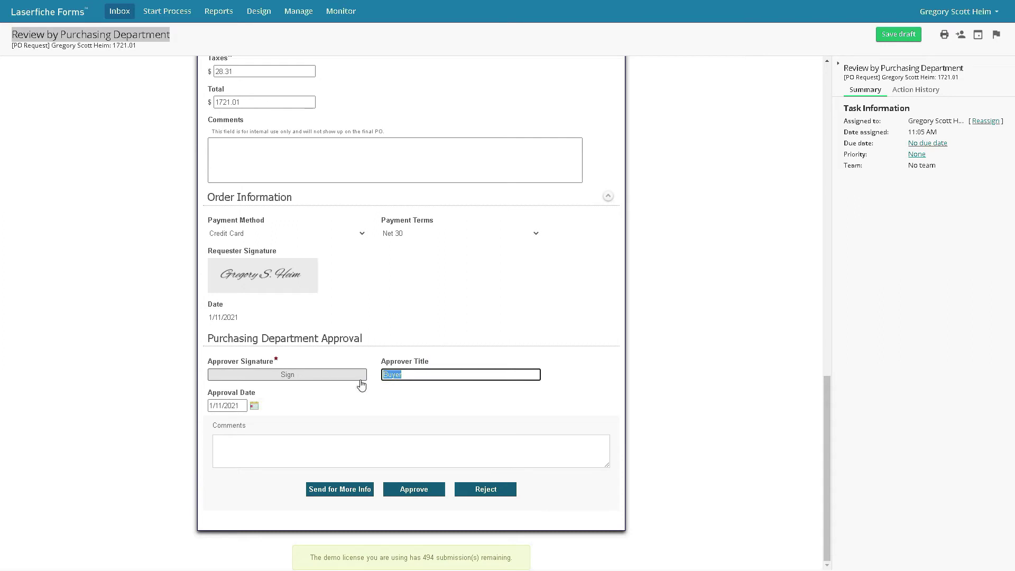
left_click(307, 374)
left_click(412, 511)
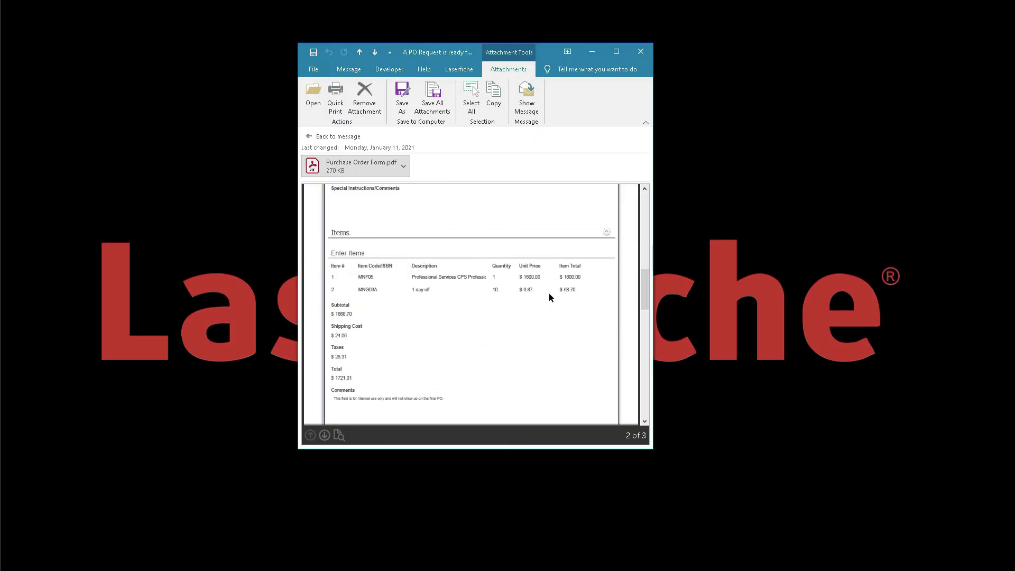
Return to the email and open the Review by Department Manager task in Forms.
left_click(308, 137)
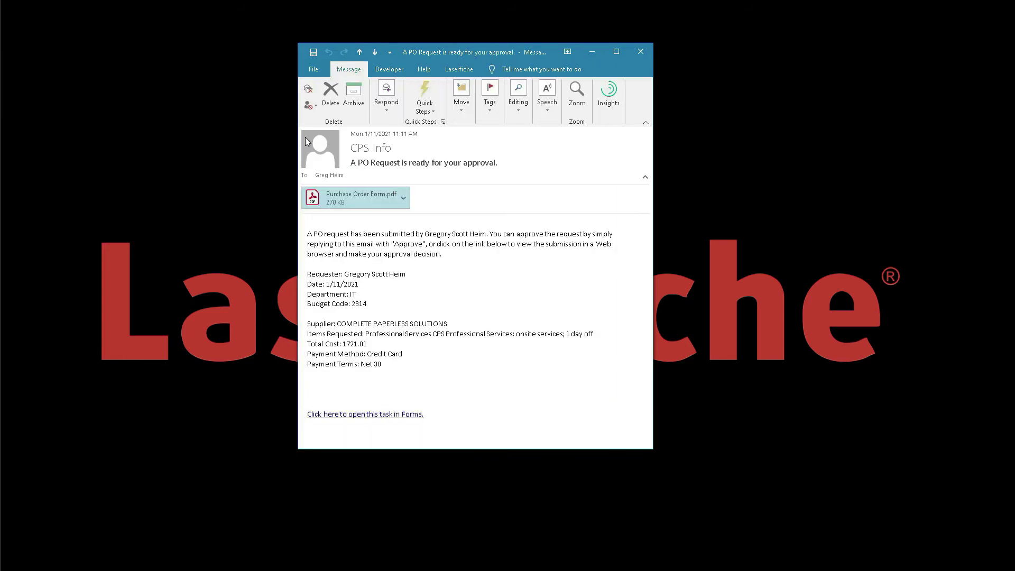
left_click(342, 415, "ctrl")
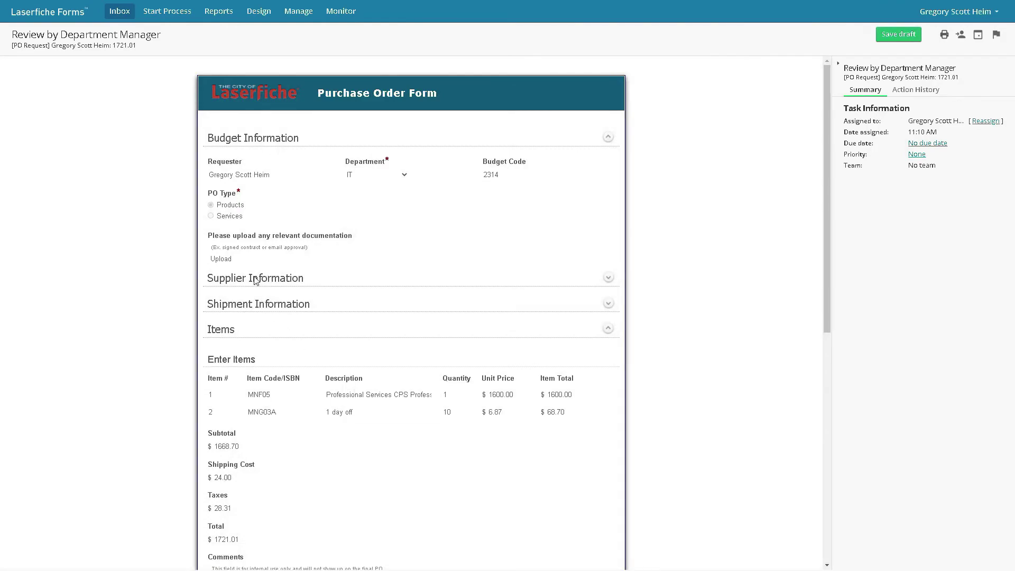
Scroll to Manager Approval and approve the $1721.01 purchase order.
scroll(464, 378, "down", 8)
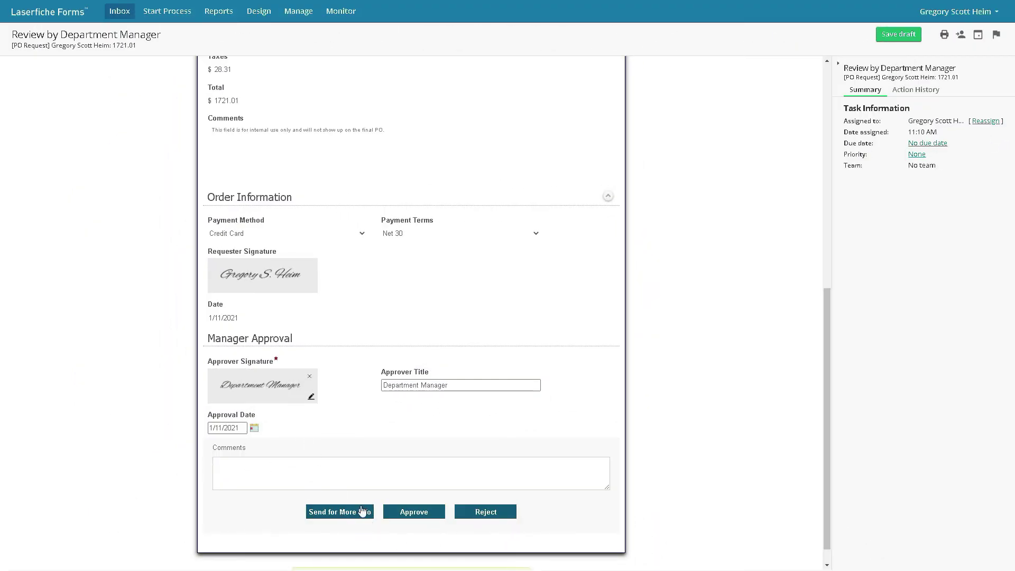
left_click(413, 512)
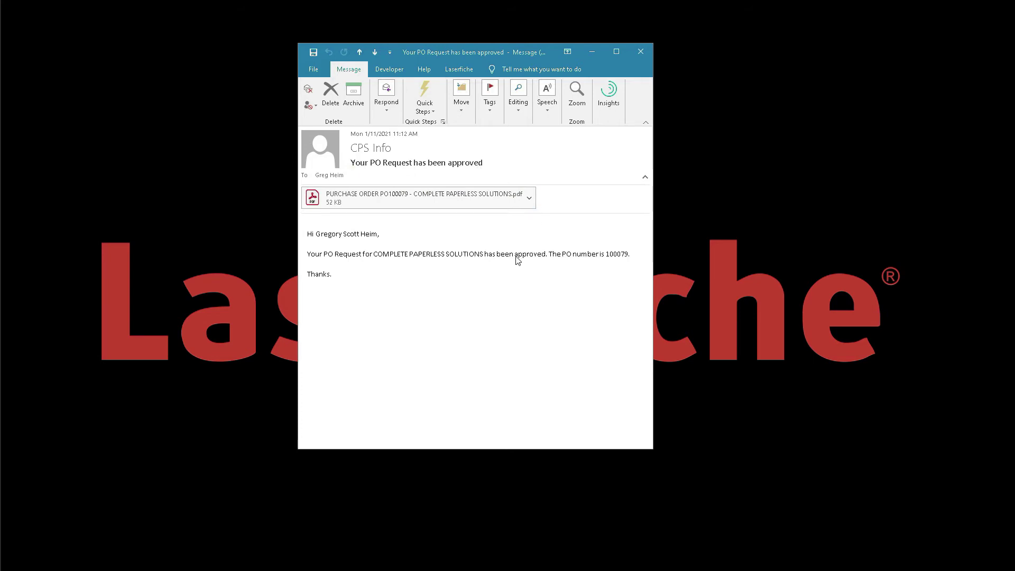
Preview the attached Purchase Order Form.pdf in a maximized message window.
left_click(529, 198)
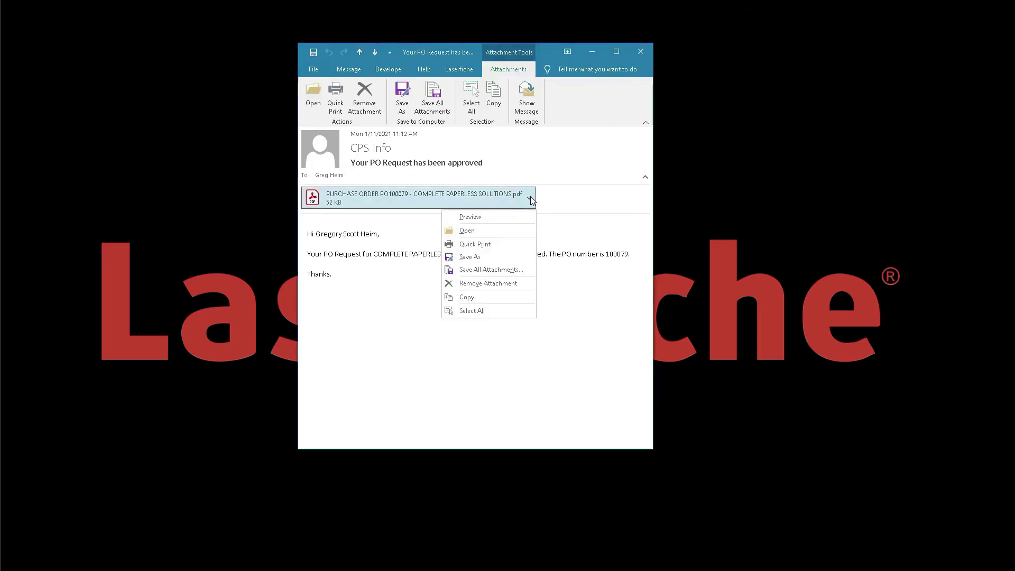
left_click(501, 217)
left_click(363, 234)
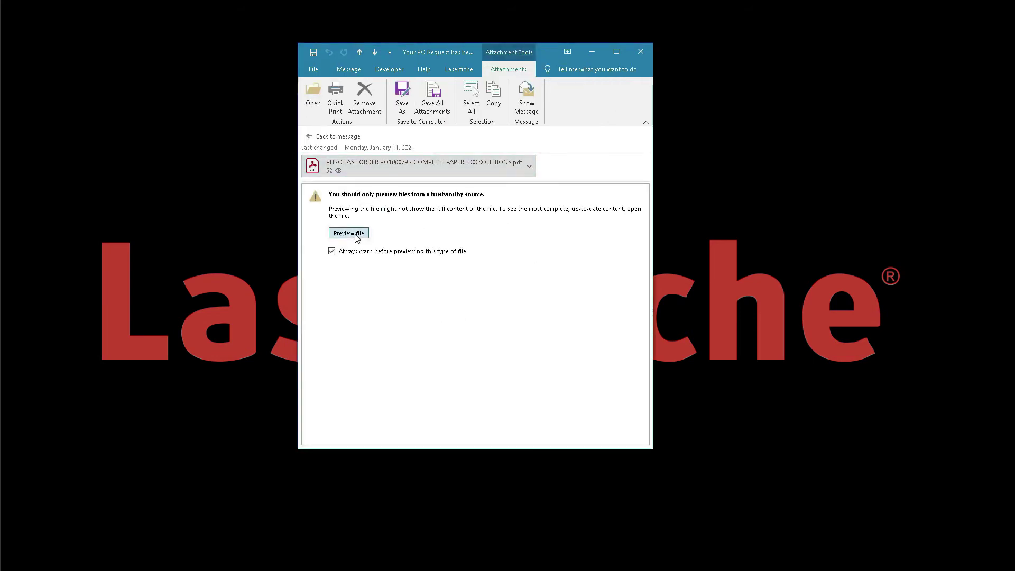
left_click(616, 52)
Open the filed purchase order from the Laserfiche PURCHASING folder.
scroll(567, 274, "down", 8)
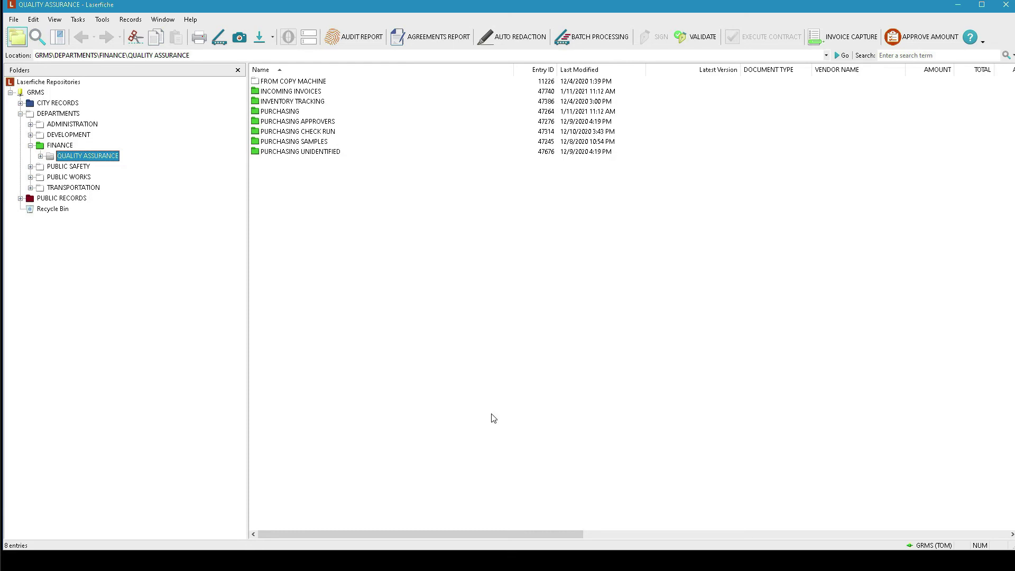
double_click(298, 112)
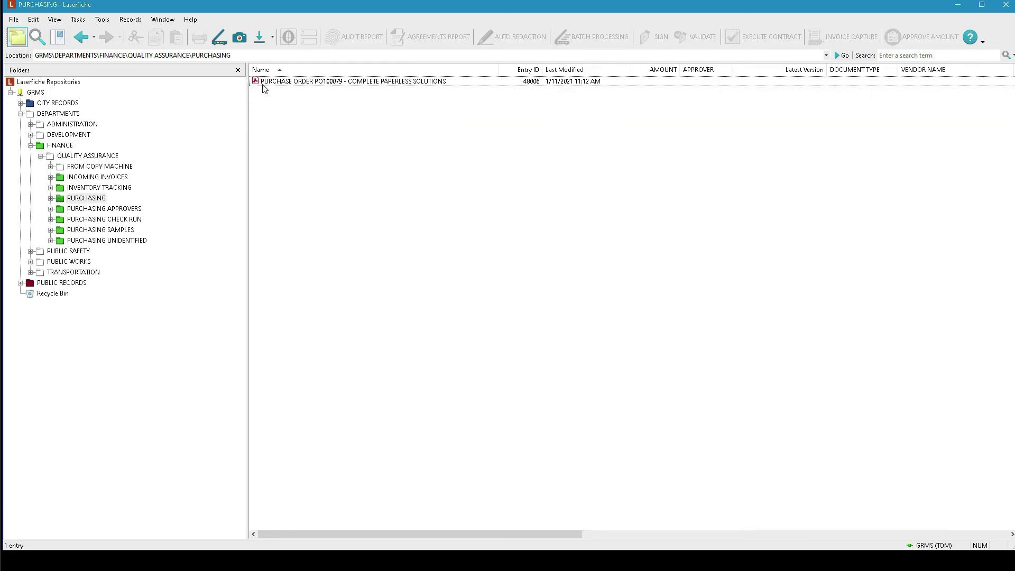
double_click(465, 82)
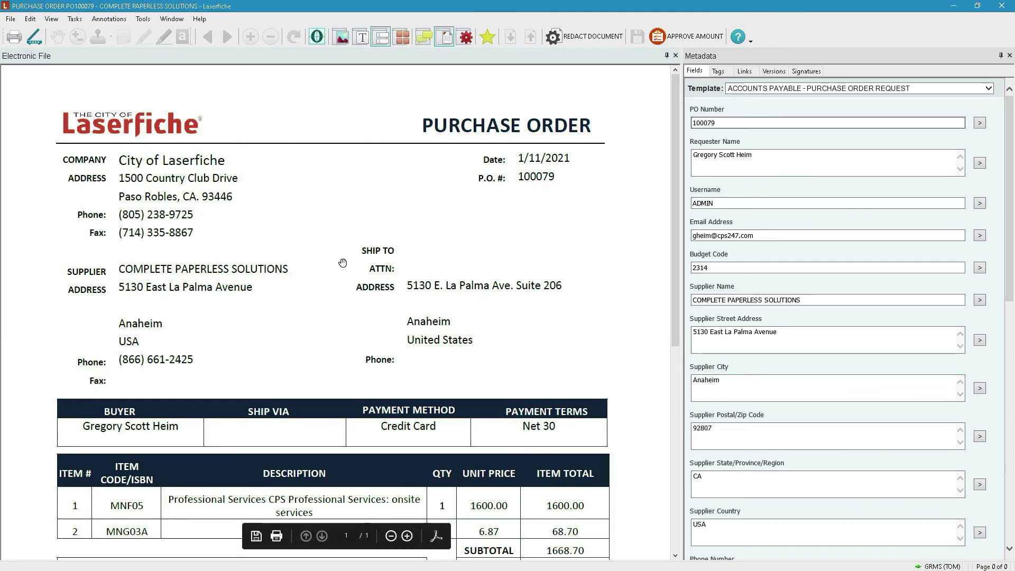
scroll(341, 264, "down", 3)
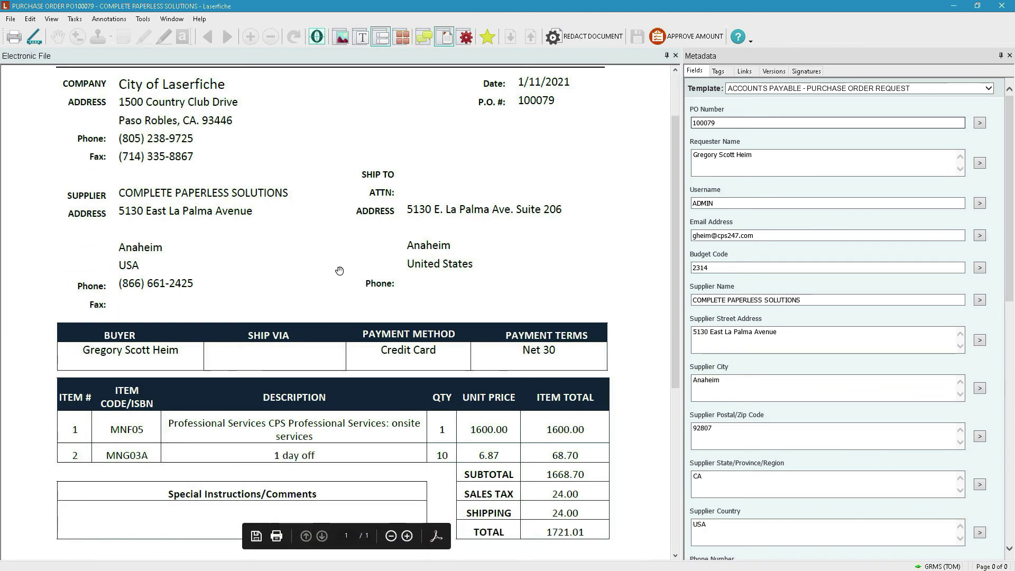
scroll(338, 271, "down", 3)
scroll(339, 278, "down", 1)
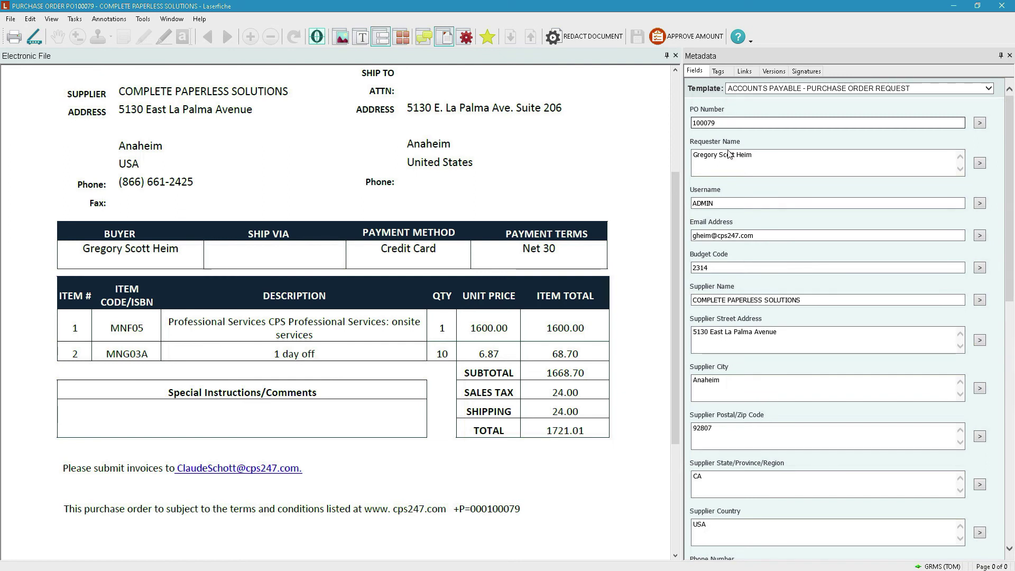
scroll(739, 267, "down", 1)
scroll(737, 264, "up", 1)
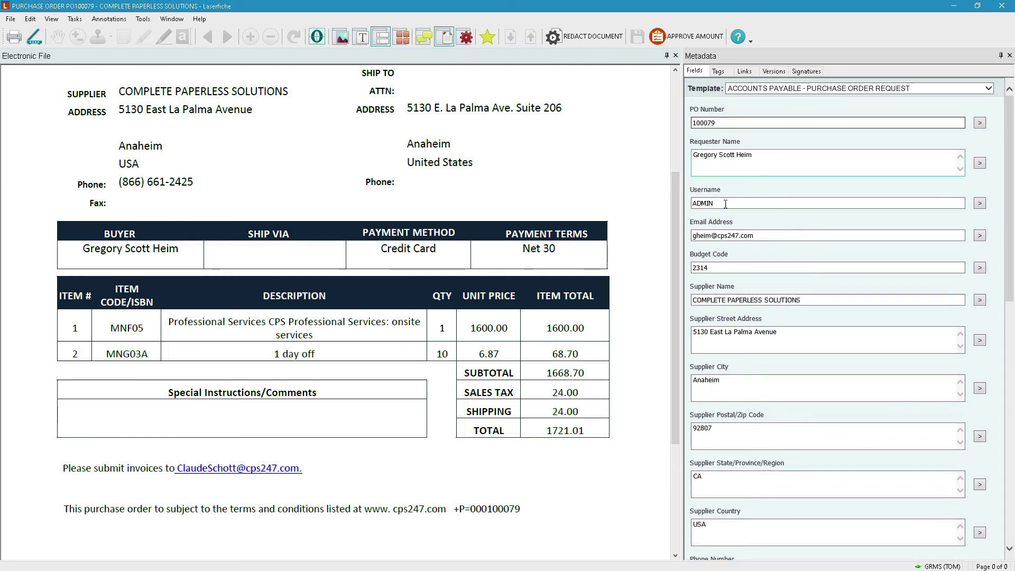
scroll(767, 316, "down", 6)
scroll(767, 315, "down", 9)
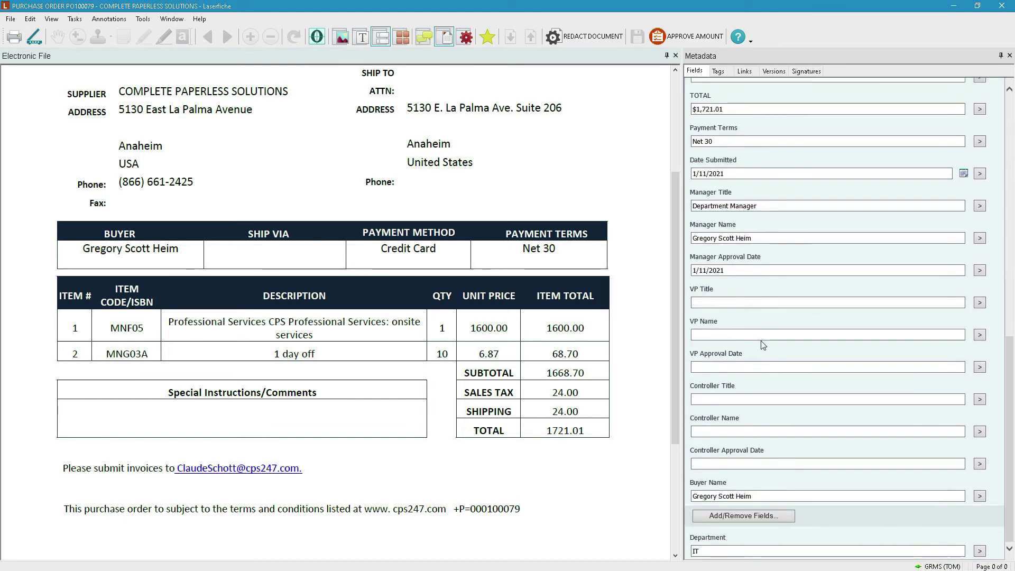
scroll(761, 338, "up", 2)
scroll(760, 341, "down", 2)
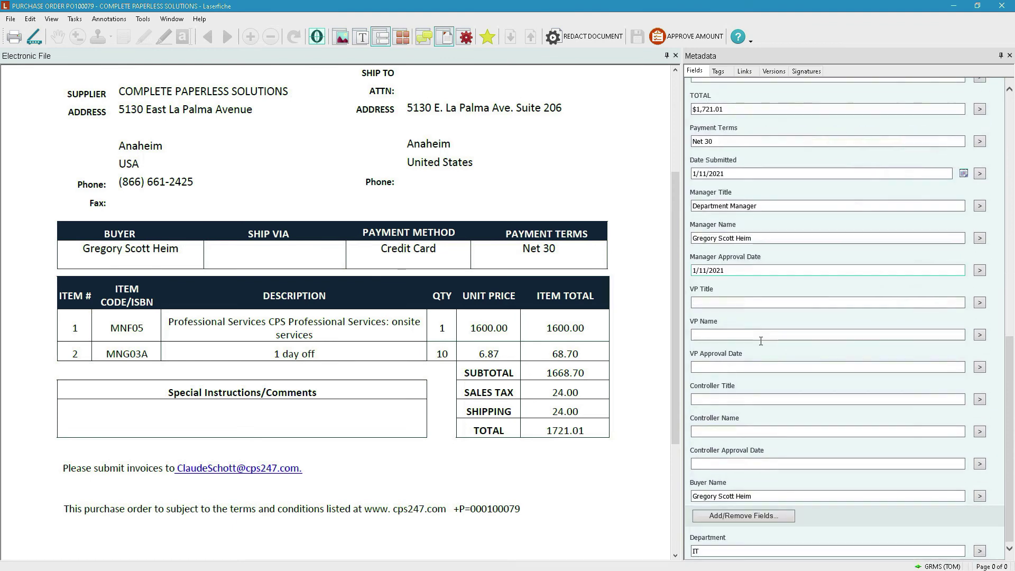
left_click(1000, 7)
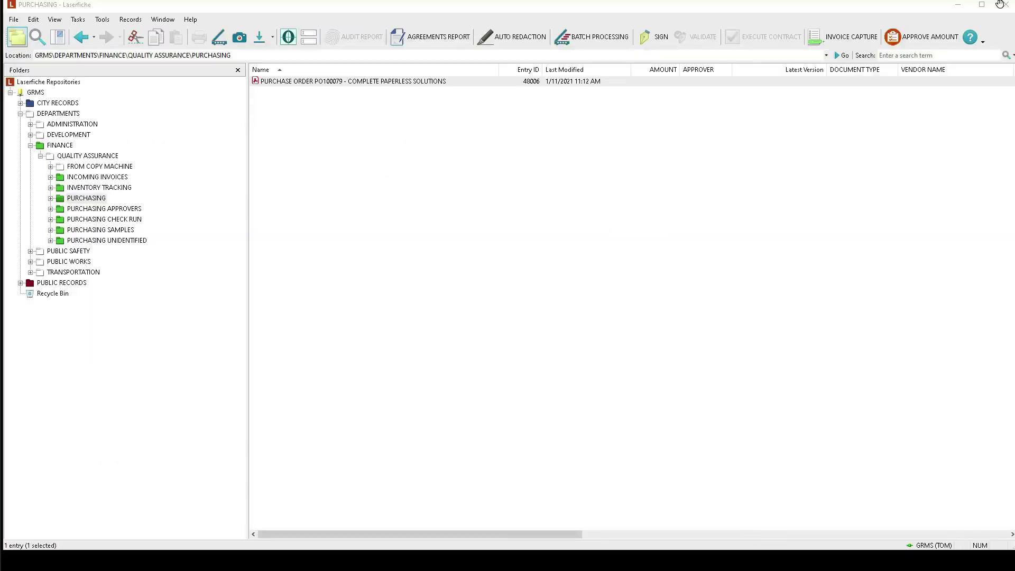